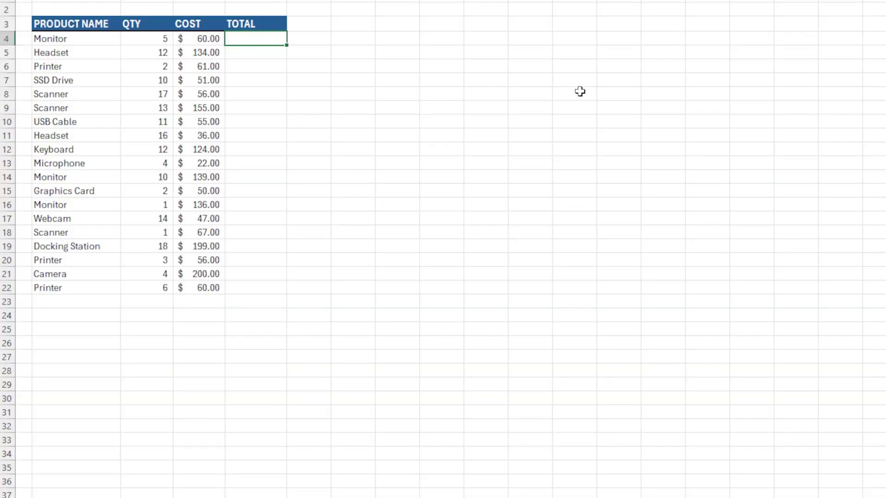
Enter =C4:C38*D4:D38 in E4 so TOTAL spills QTY times COST through row 38.
{"action": "type", "text": "="}
{"action": "left_click", "coordinate": [157, 44]}
{"action": "left_click_drag", "start_coordinate": [157, 47], "coordinate": [147, 497]}
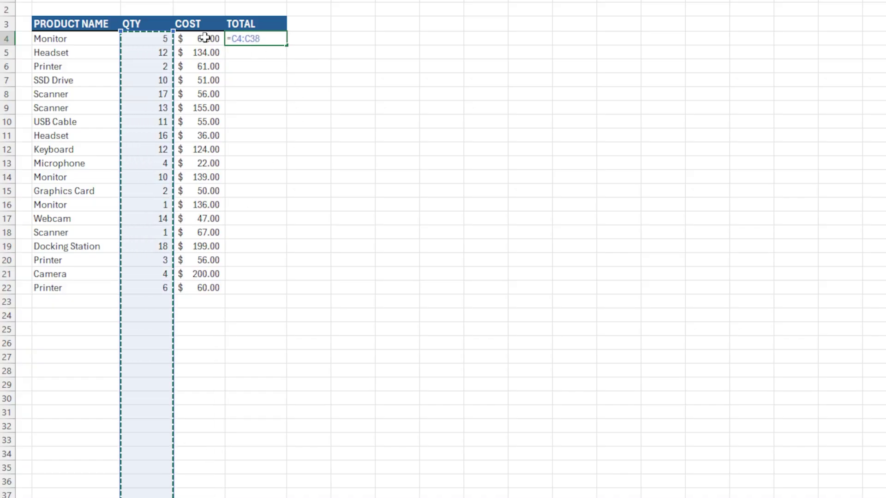
{"action": "type", "text": "*"}
{"action": "left_click_drag", "start_coordinate": [204, 39], "coordinate": [198, 497]}
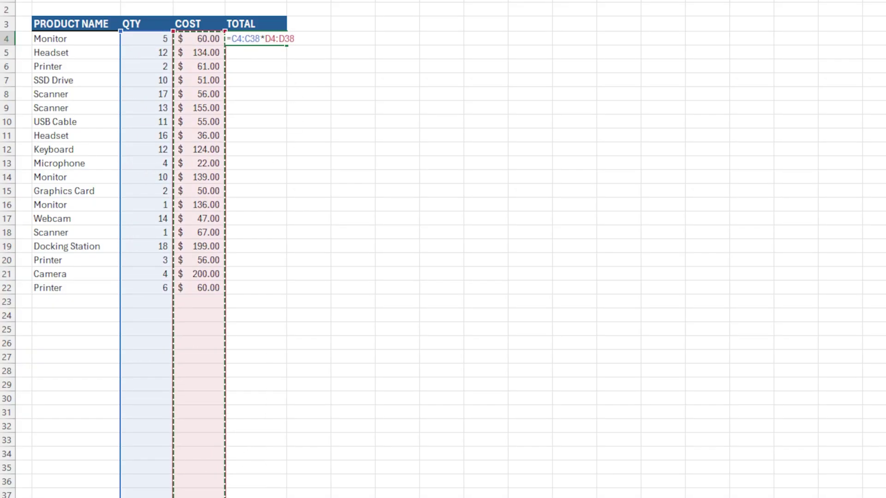
{"action": "key", "text": "Return"}
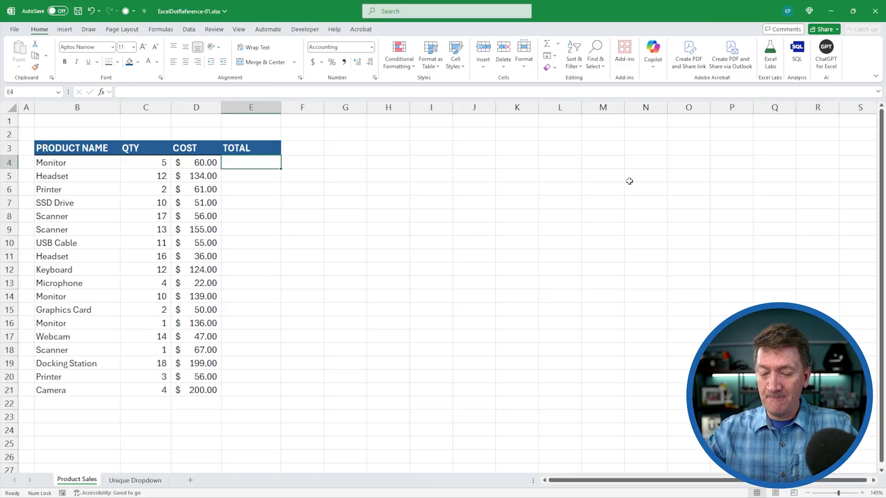
Build the formula =C4:C26*D4:D26 in E4, multiplying QTY by COST through row 26.
{"action": "type", "text": "="}
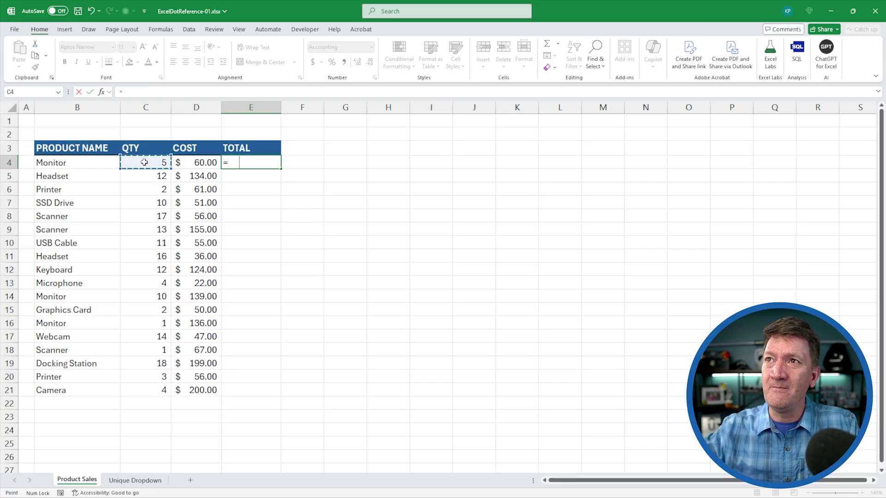
{"action": "left_click_drag", "start_coordinate": [131, 161], "coordinate": [132, 385]}
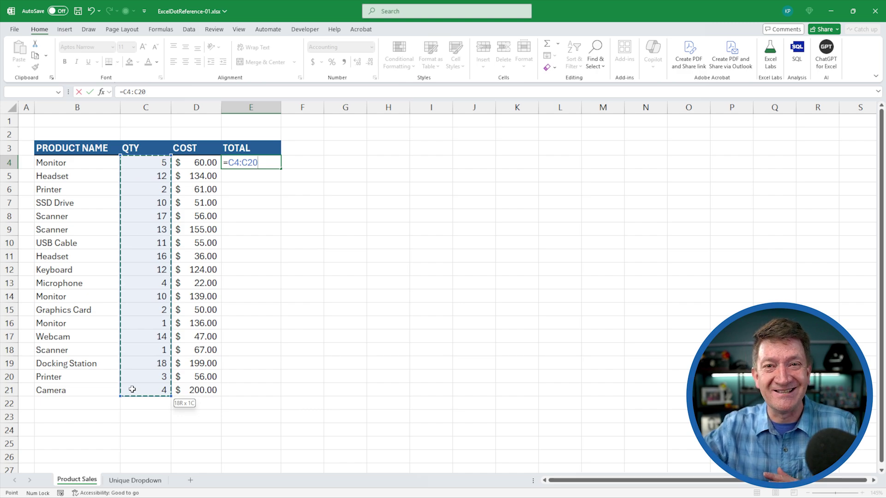
{"action": "left_click_drag", "start_coordinate": [132, 389], "coordinate": [132, 455]}
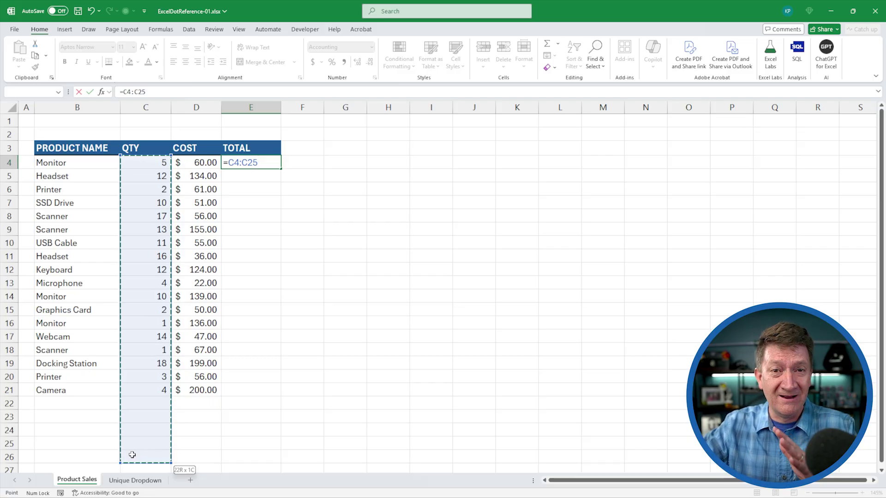
{"action": "left_click_drag", "start_coordinate": [132, 455], "coordinate": [132, 455]}
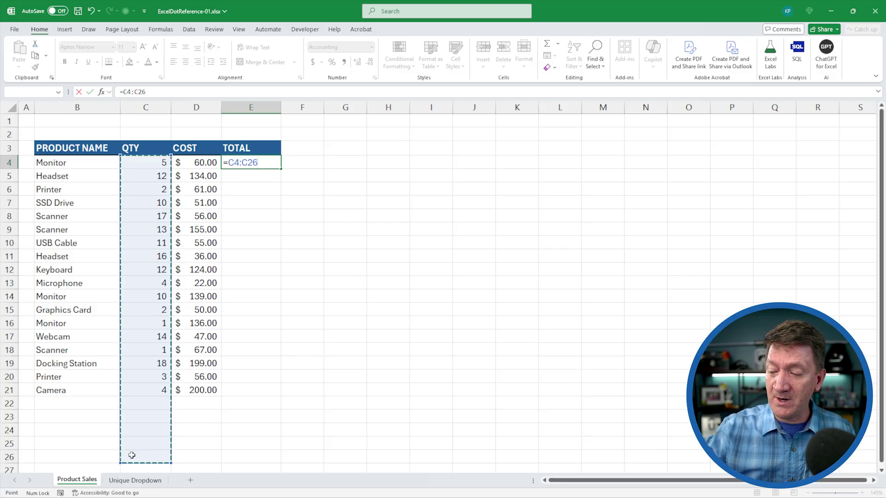
{"action": "type", "text": "*"}
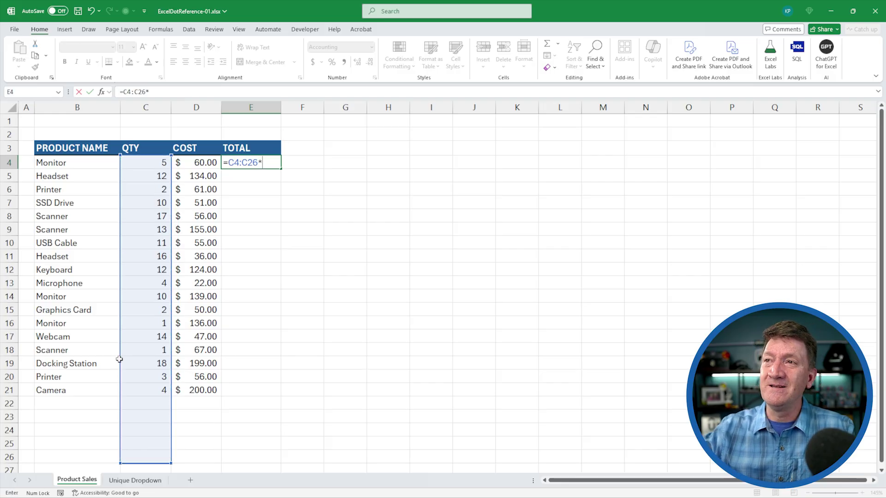
{"action": "left_click_drag", "start_coordinate": [193, 160], "coordinate": [187, 393]}
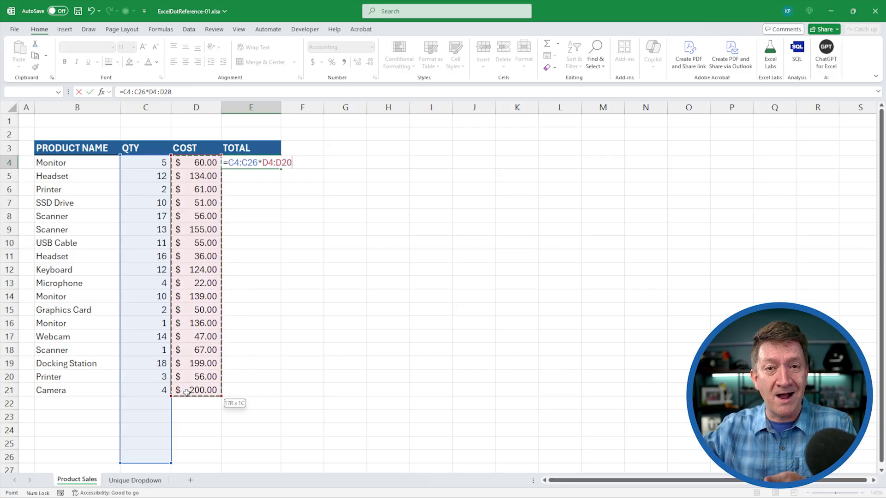
{"action": "left_click_drag", "start_coordinate": [187, 393], "coordinate": [187, 458]}
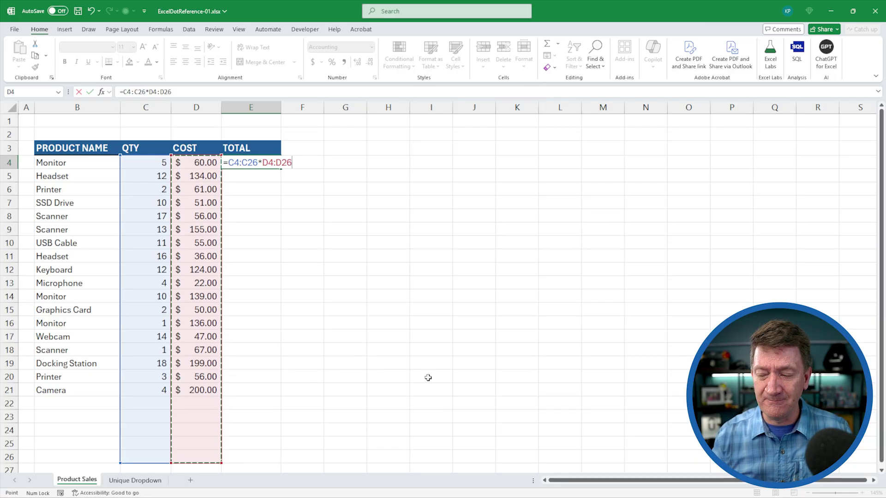
{"action": "key", "text": "Return"}
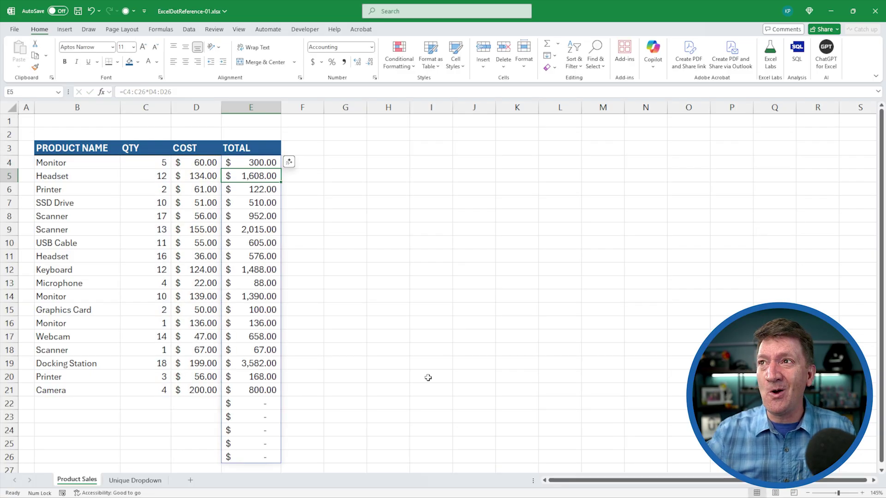
{"action": "mouse_move", "coordinate": [216, 155]}
{"action": "left_mouse_down"}
{"action": "mouse_move", "coordinate": [234, 182]}
{"action": "mouse_move", "coordinate": [279, 336]}
{"action": "mouse_move", "coordinate": [282, 464]}
{"action": "left_mouse_up"}
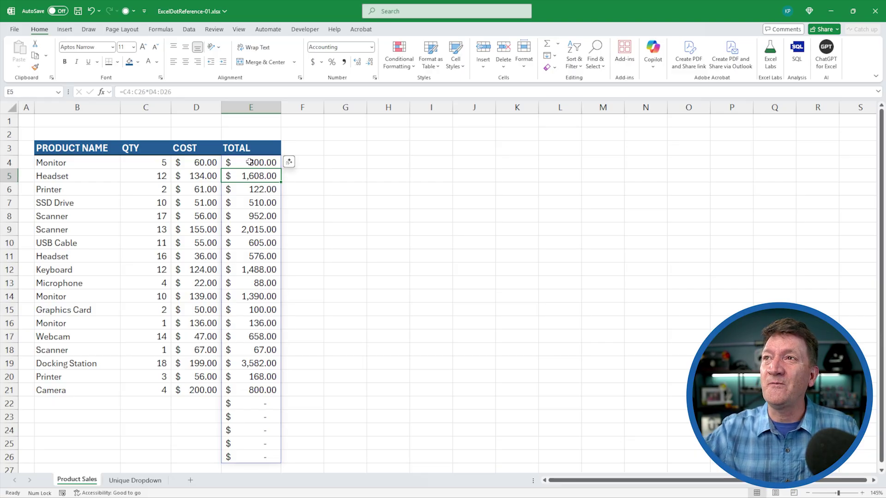
Change the E4 formula to =C4:.C26*D4:.D26 so trailing empty rows are trimmed.
{"action": "key", "text": "Up"}
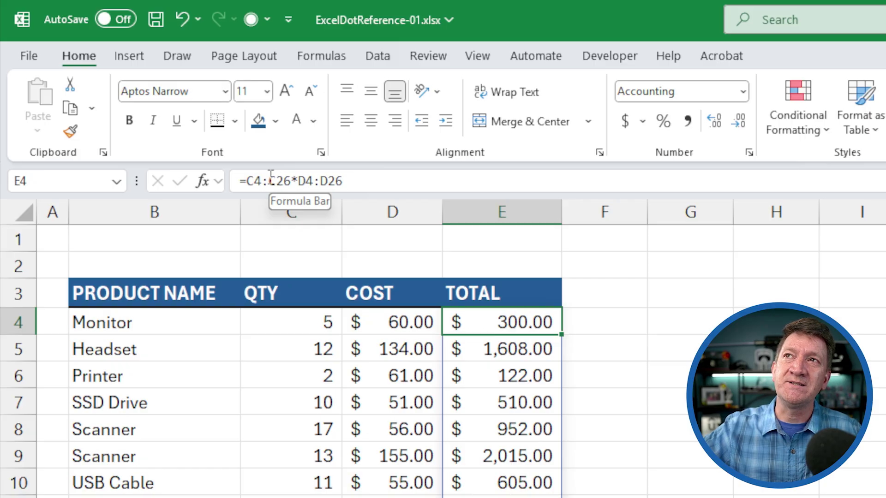
{"action": "left_click", "coordinate": [269, 181]}
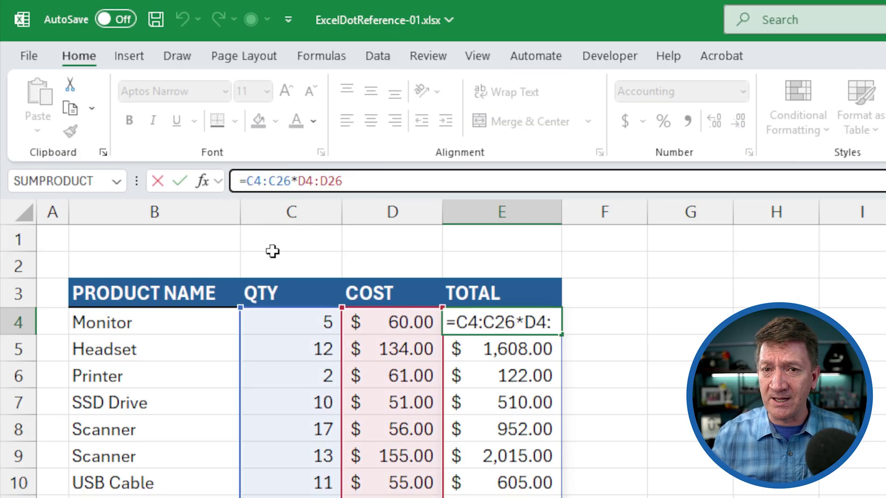
{"action": "type", "text": "."}
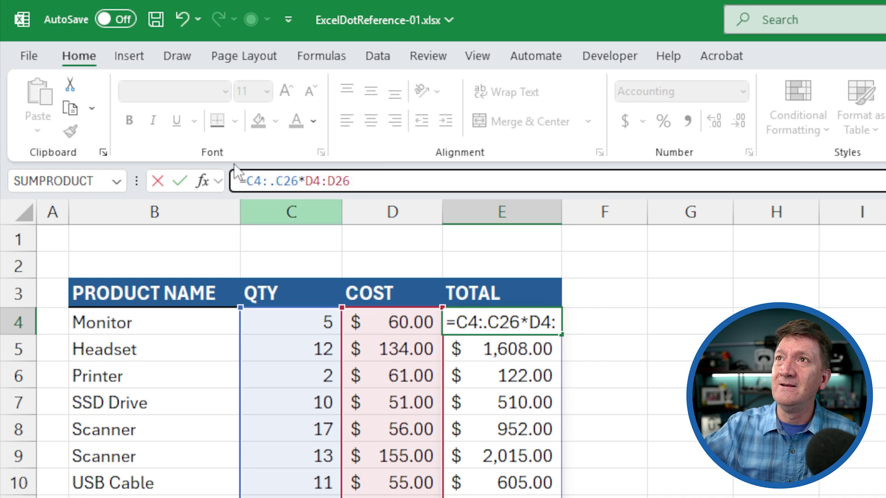
{"action": "left_click", "coordinate": [329, 180]}
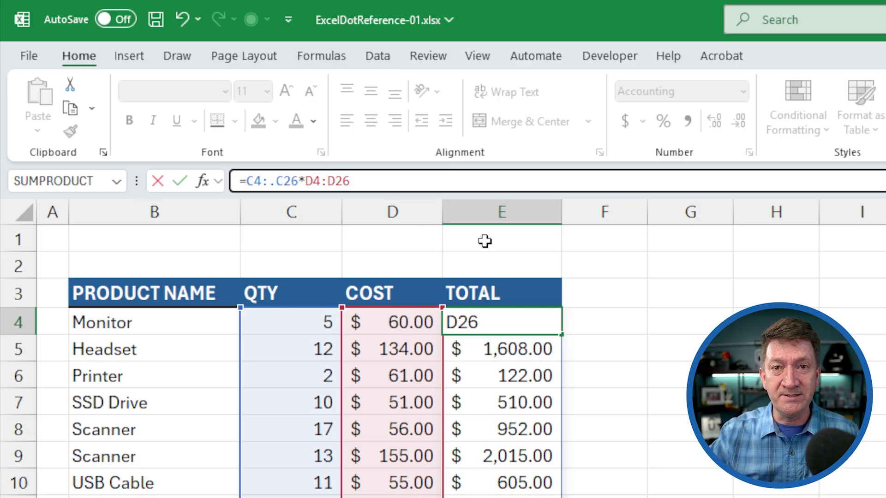
{"action": "type", "text": "."}
{"action": "key", "text": "Return"}
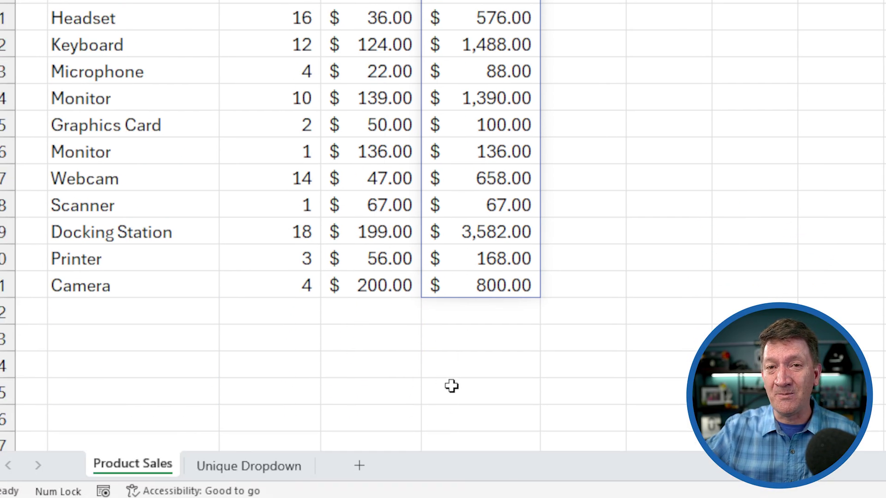
Add a Printer row in B22 with quantity 6 and cost $60.00.
{"action": "left_click", "coordinate": [72, 312]}
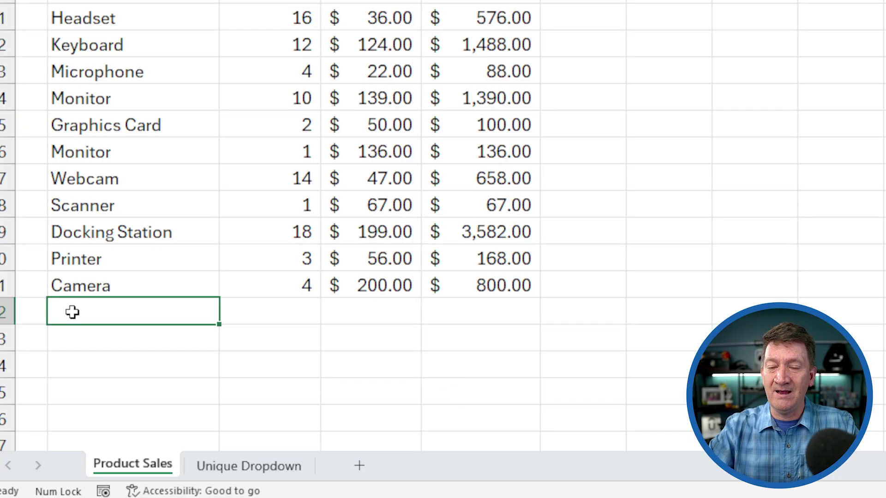
{"action": "type", "text": "Printer"}
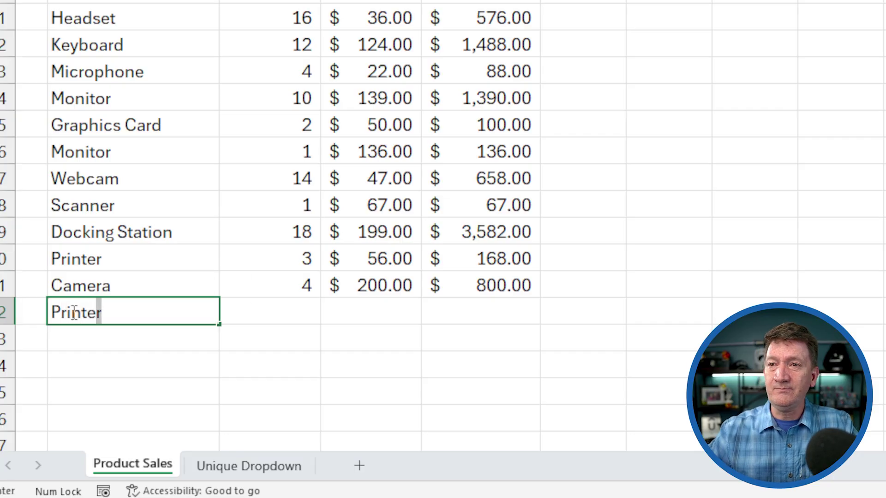
{"action": "key", "text": "Tab"}
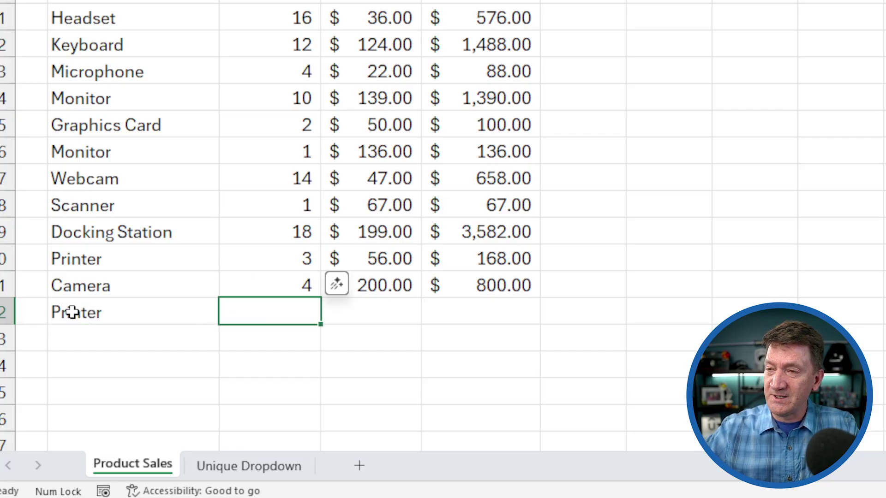
{"action": "type", "text": "6"}
{"action": "key", "text": "Tab"}
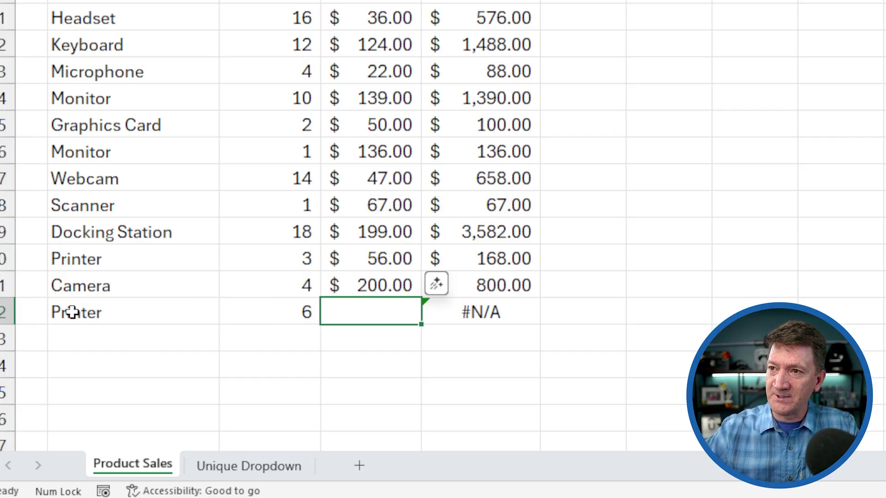
{"action": "type", "text": "60"}
{"action": "key", "text": "Tab"}
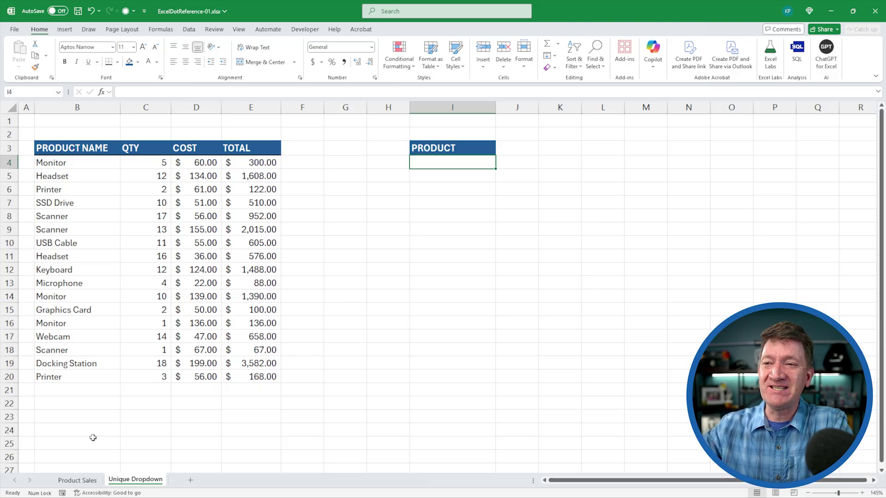
{"action": "left_click_drag", "start_coordinate": [136, 469], "coordinate": [170, 382]}
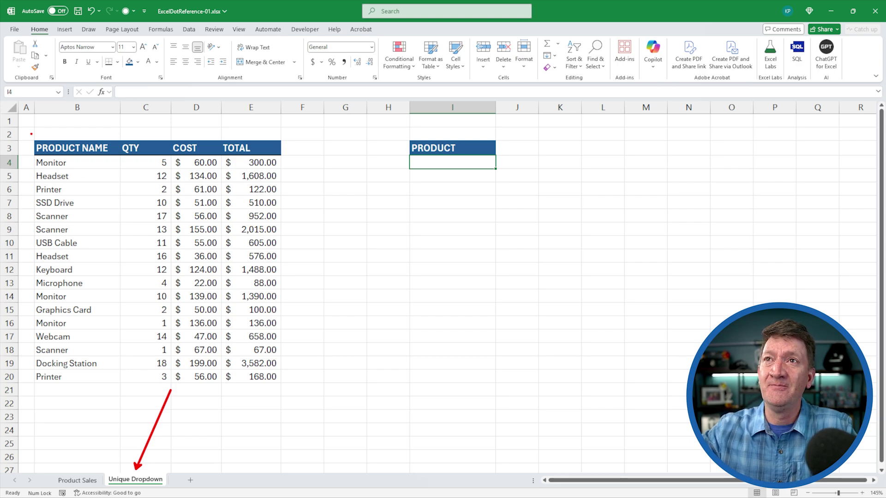
{"action": "mouse_move", "coordinate": [31, 134]}
{"action": "left_mouse_down"}
{"action": "mouse_move", "coordinate": [119, 160]}
{"action": "mouse_move", "coordinate": [283, 158]}
{"action": "left_mouse_up"}
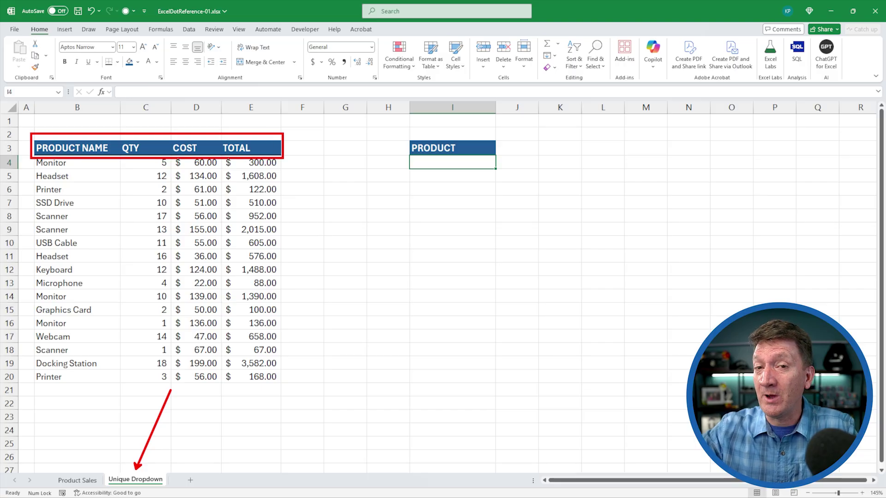
{"action": "mouse_move", "coordinate": [410, 156]}
{"action": "left_mouse_down"}
{"action": "mouse_move", "coordinate": [418, 203]}
{"action": "mouse_move", "coordinate": [463, 287]}
{"action": "mouse_move", "coordinate": [493, 314]}
{"action": "left_mouse_up"}
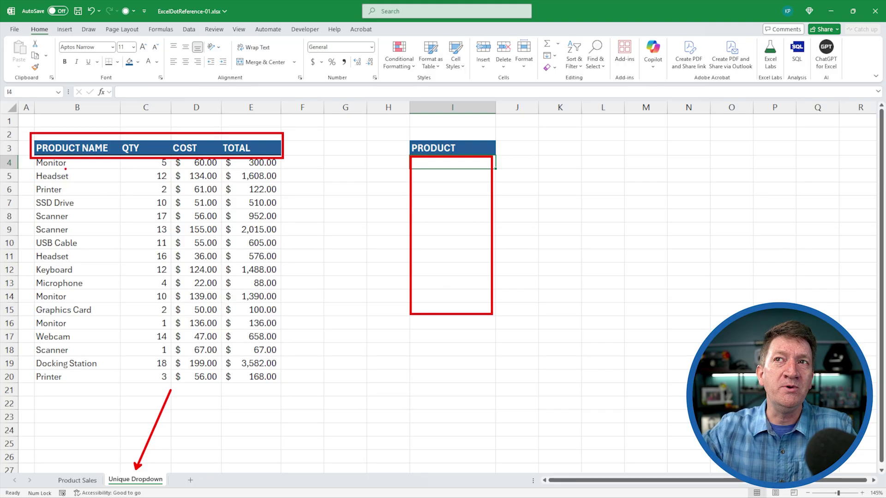
{"action": "left_click_drag", "start_coordinate": [95, 231], "coordinate": [439, 189]}
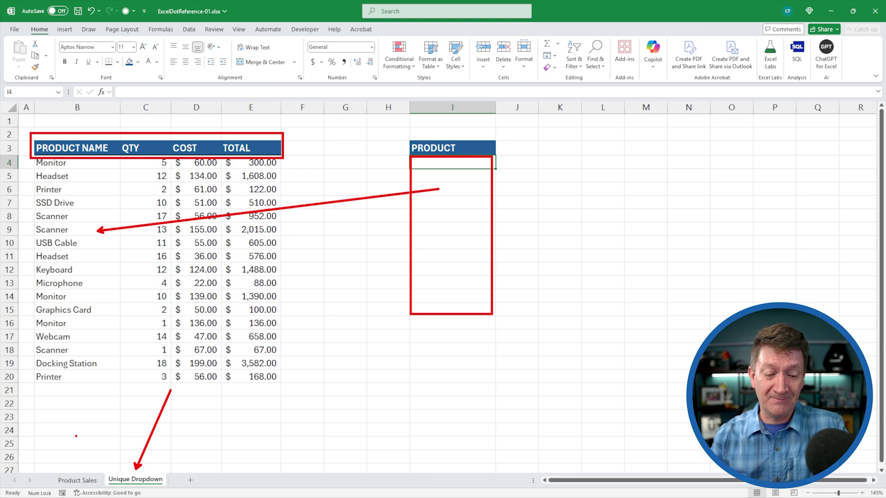
Enter =UNIQUE(B4:.B26) in I4 to spill the 11 distinct product names.
{"action": "key", "text": "Escape"}
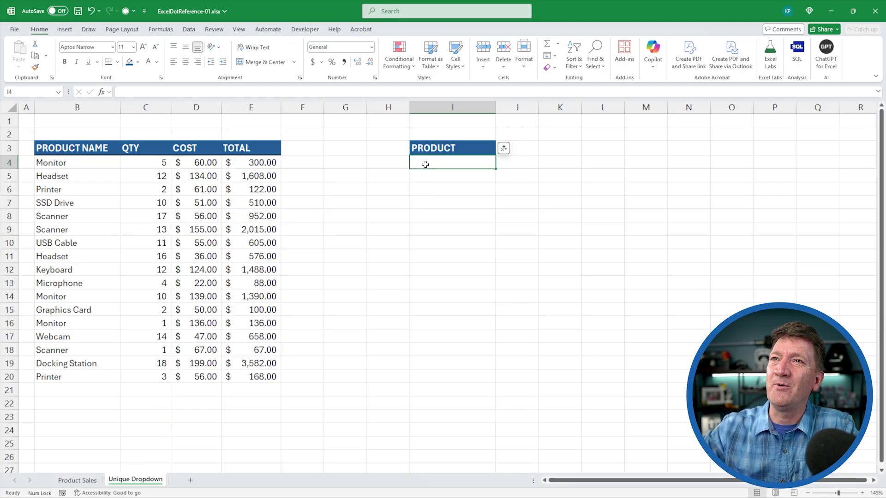
{"action": "type", "text": "=u"}
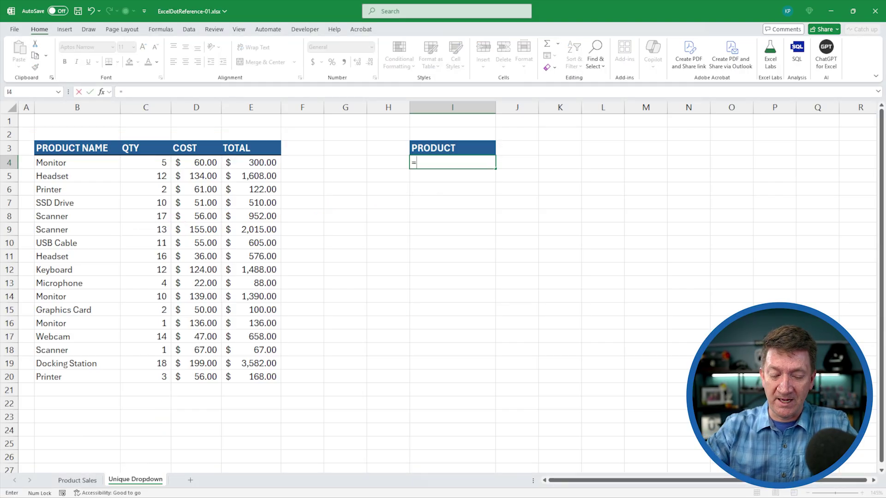
{"action": "key", "text": "Down"}
{"action": "key", "text": "Down"}
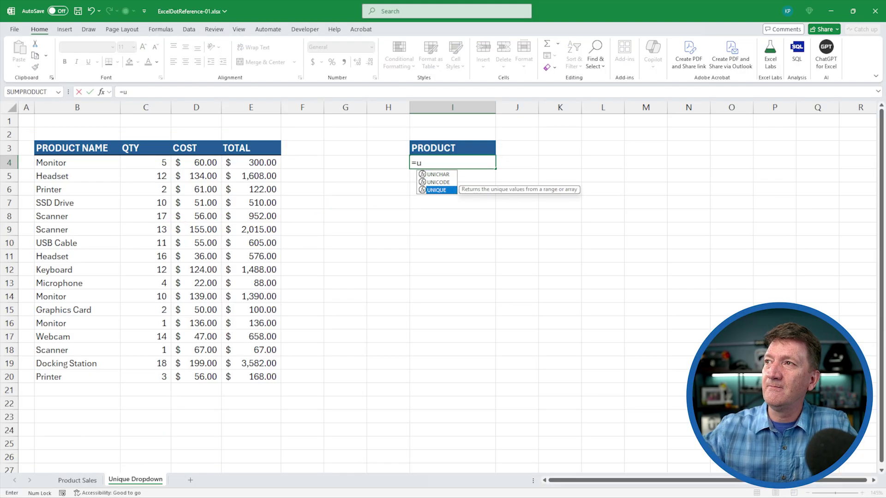
{"action": "key", "text": "Tab"}
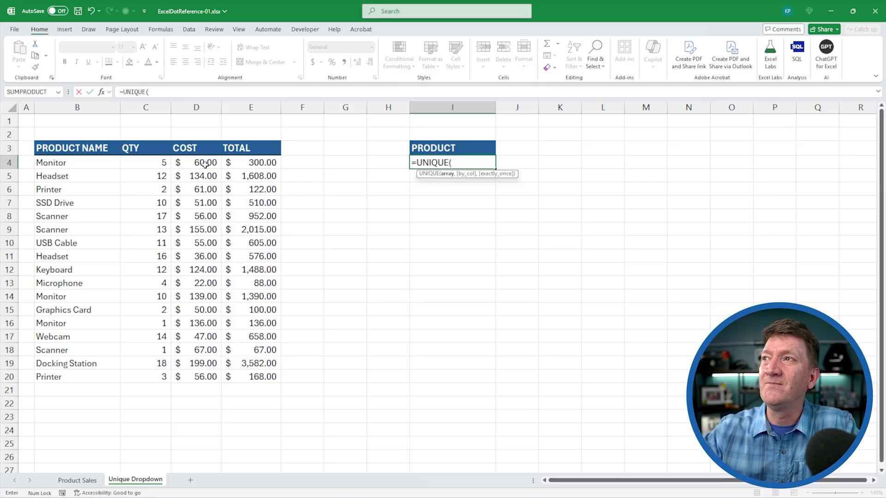
{"action": "left_click_drag", "start_coordinate": [82, 164], "coordinate": [83, 377]}
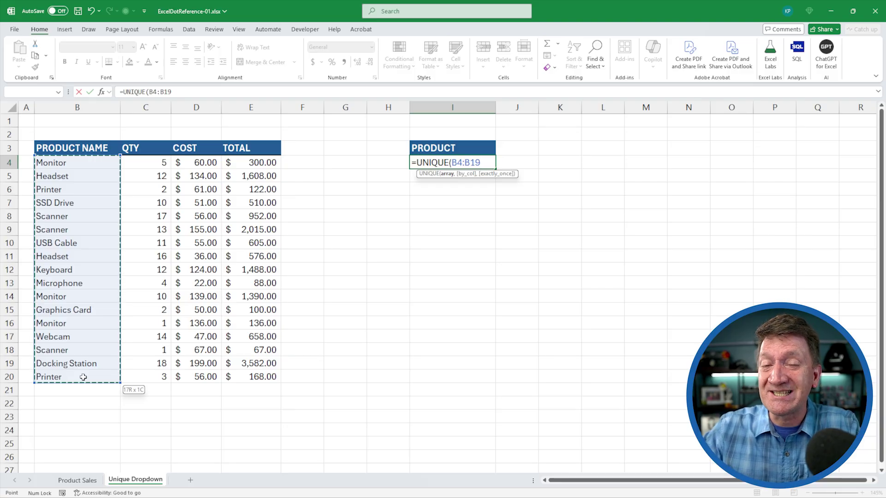
{"action": "left_click_drag", "start_coordinate": [83, 377], "coordinate": [83, 463]}
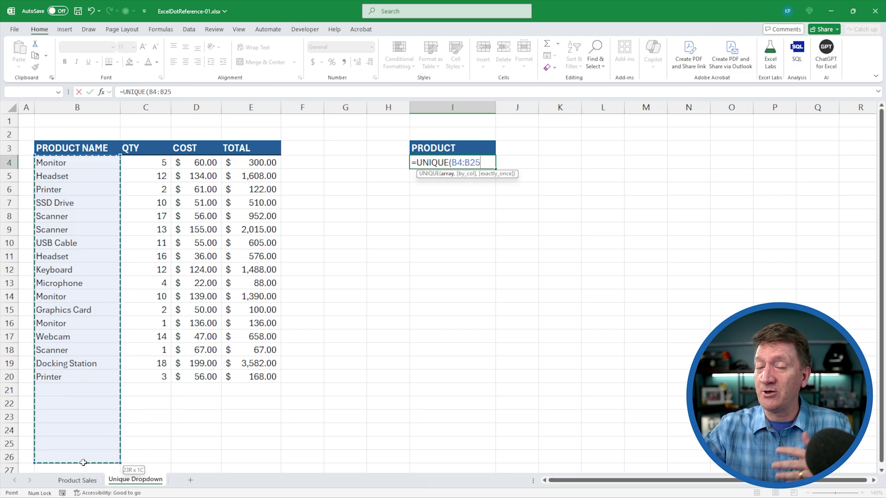
{"action": "left_click_drag", "start_coordinate": [84, 463], "coordinate": [83, 464]}
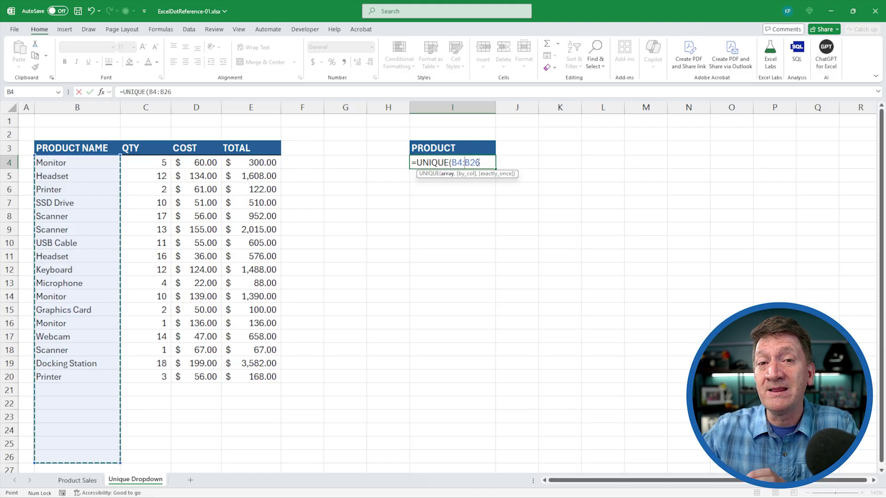
{"action": "key", "text": "F2"}
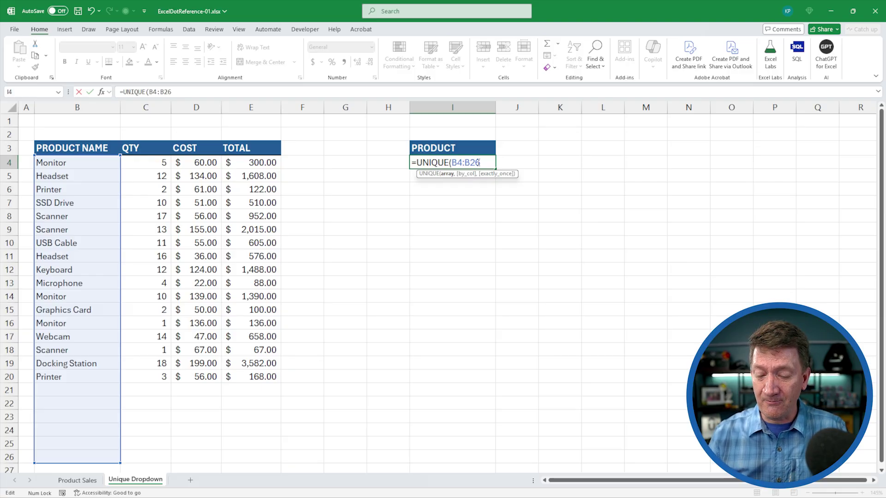
{"action": "key", "text": "Return"}
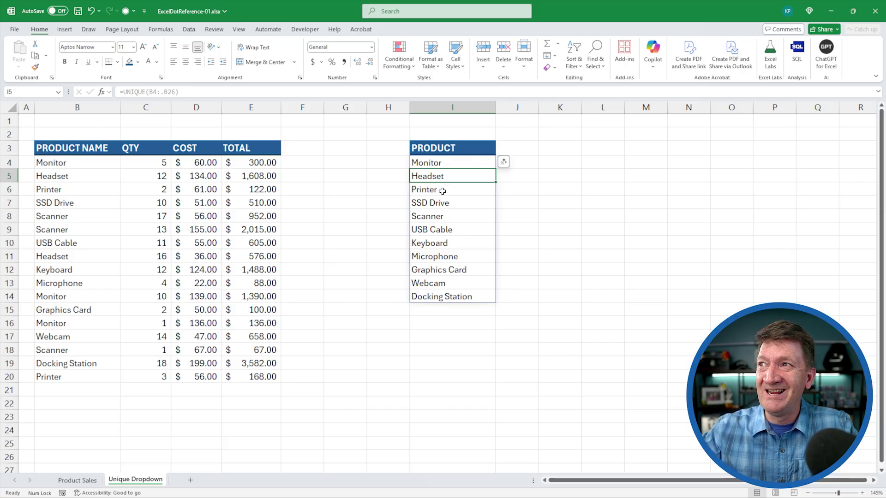
Change the I4 formula to the plain range =UNIQUE(B4:B26).
{"action": "left_click", "coordinate": [442, 163]}
{"action": "left_click", "coordinate": [165, 91]}
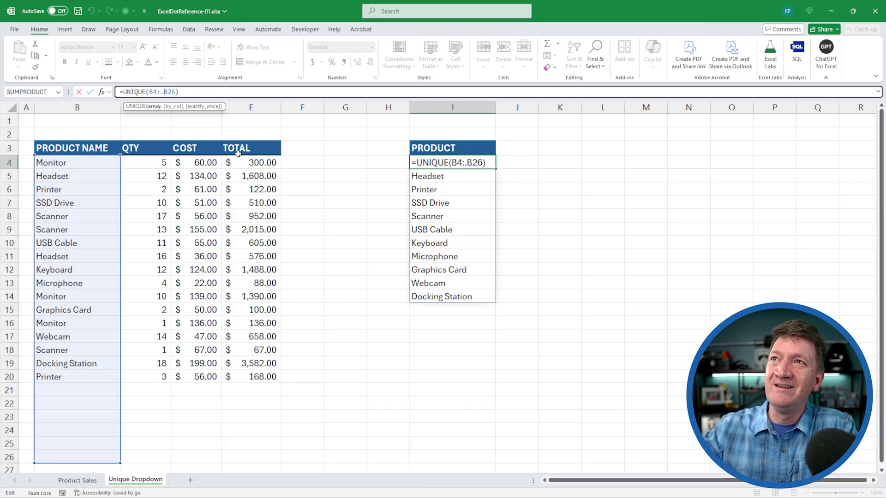
{"action": "key", "text": "Return"}
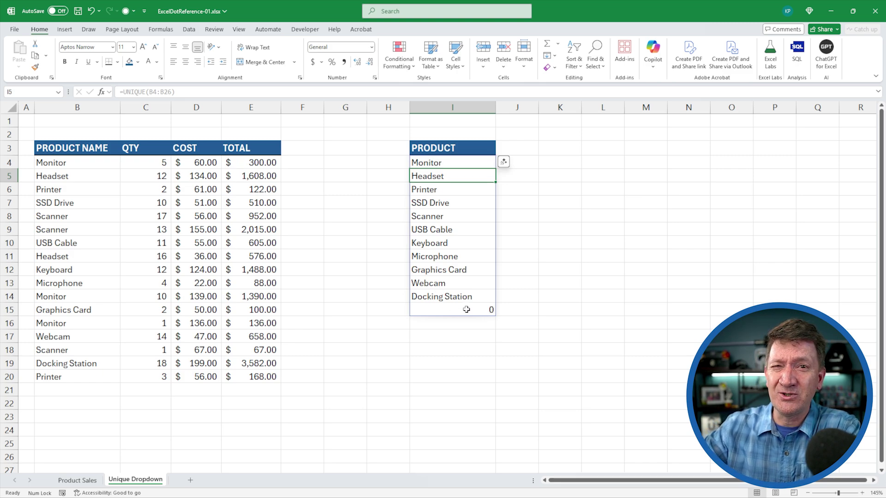
Enter Camera as a new product name in B21.
{"action": "left_click", "coordinate": [51, 389]}
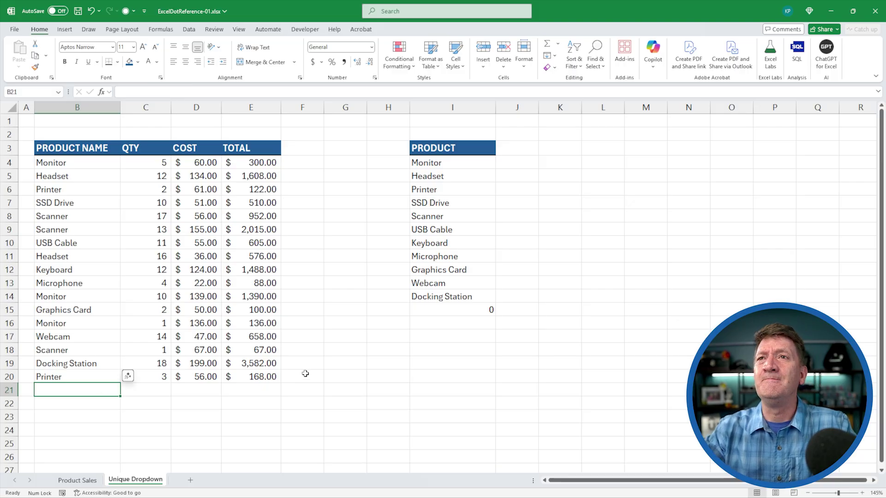
{"action": "type", "text": "Camer"}
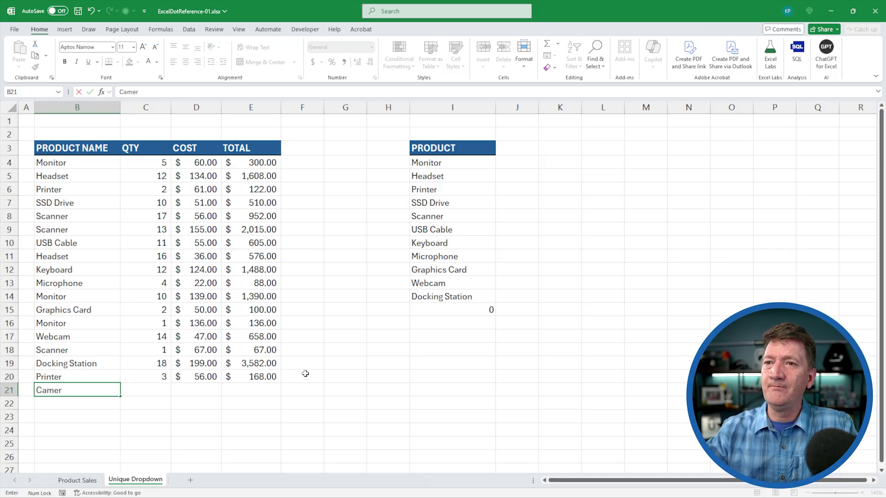
{"action": "type", "text": "a"}
{"action": "key", "text": "Return"}
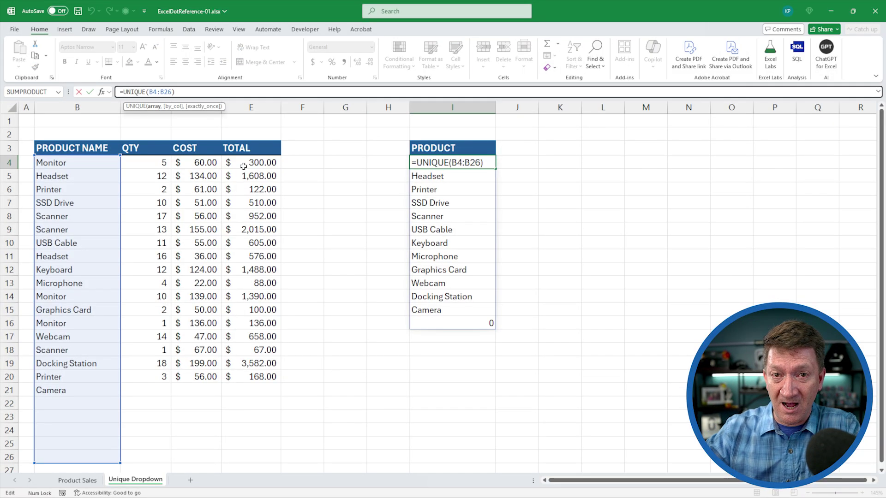
Restore =UNIQUE(B4:.B26) in I4 and add Telephone as a product in B22.
{"action": "type", "text": "."}
{"action": "key", "text": "Return"}
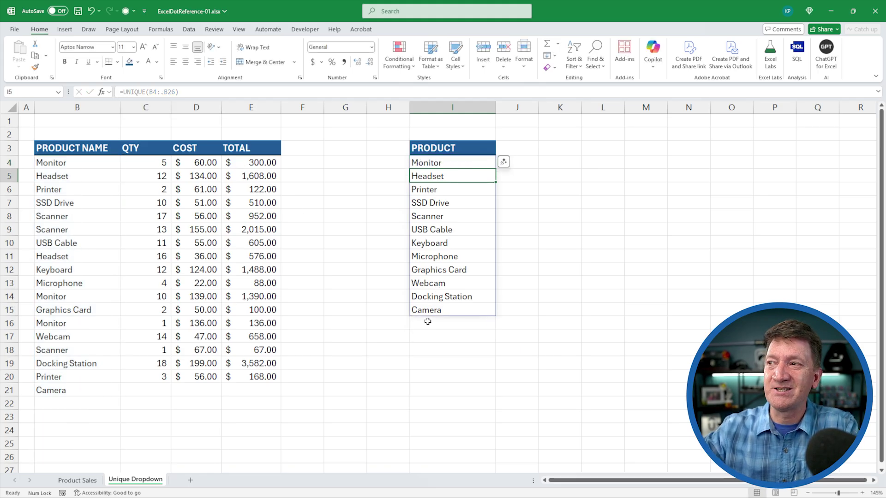
{"action": "left_click", "coordinate": [65, 402]}
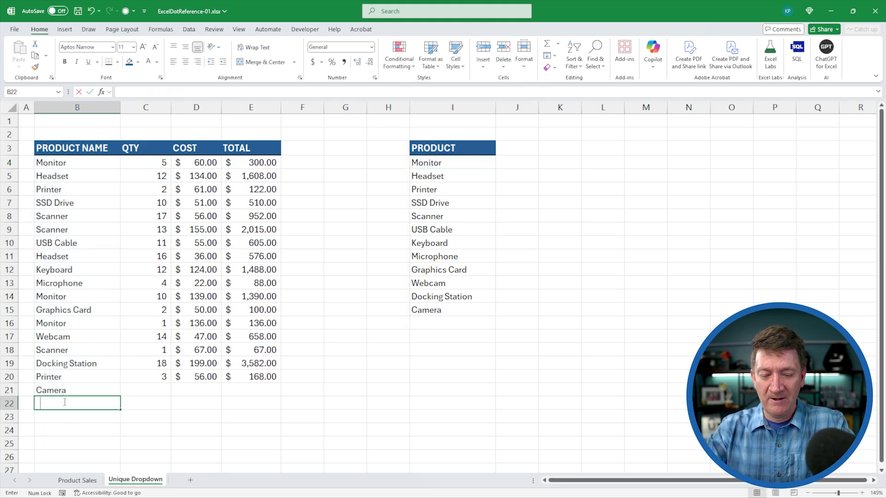
{"action": "type", "text": "Telephone"}
{"action": "key", "text": "Return"}
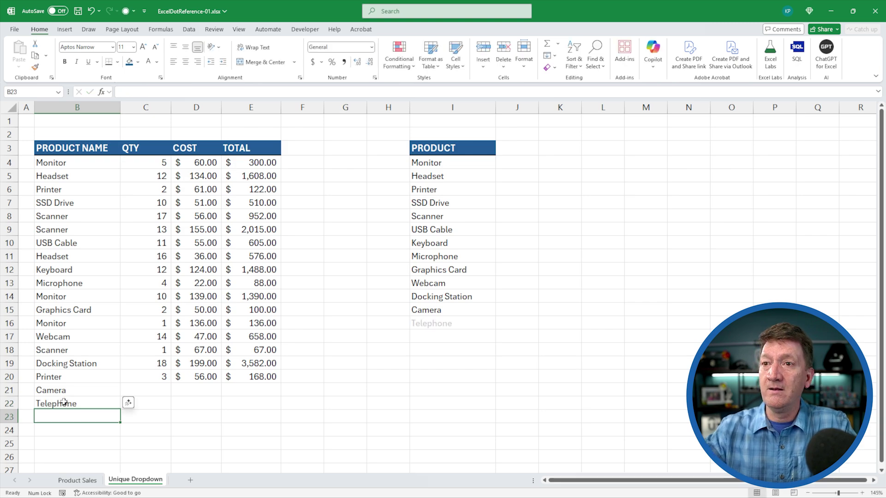